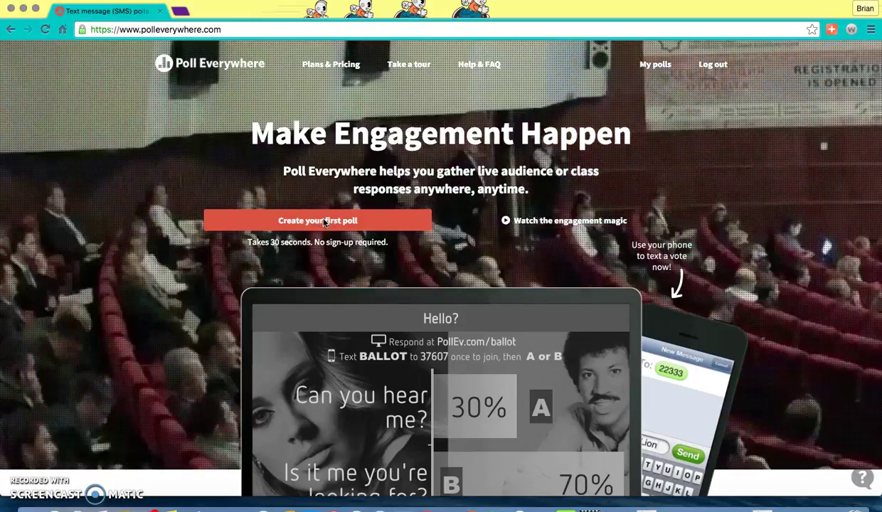
# Start a new poll with the question "What are some types of assessments you use in your classroom?"
pyautogui.click(324, 223)
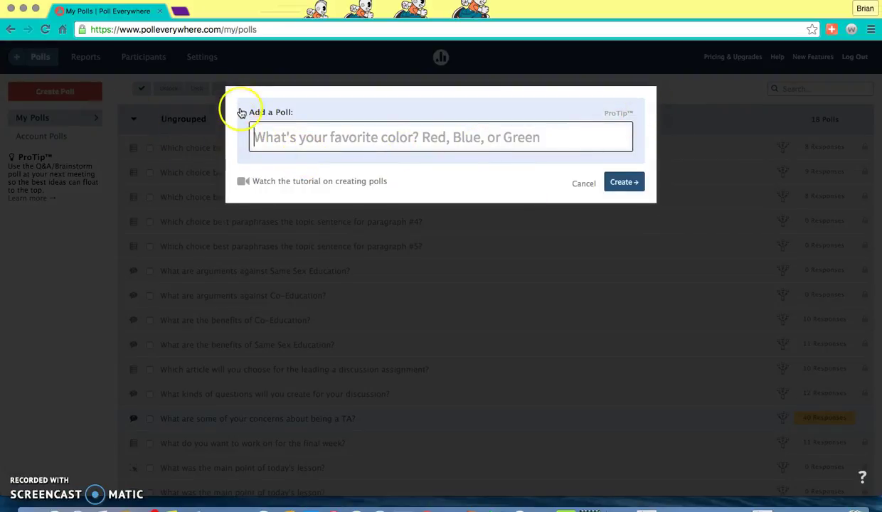
pyautogui.click(167, 145)
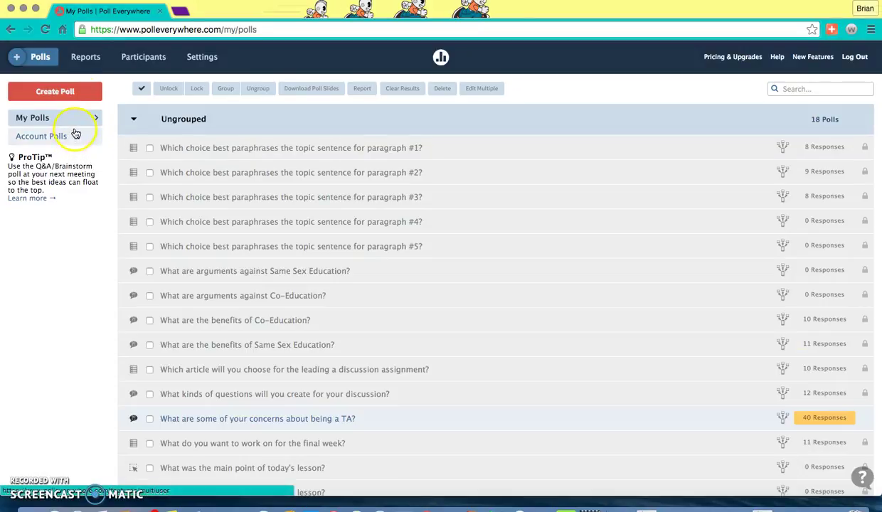
pyautogui.click(17, 59)
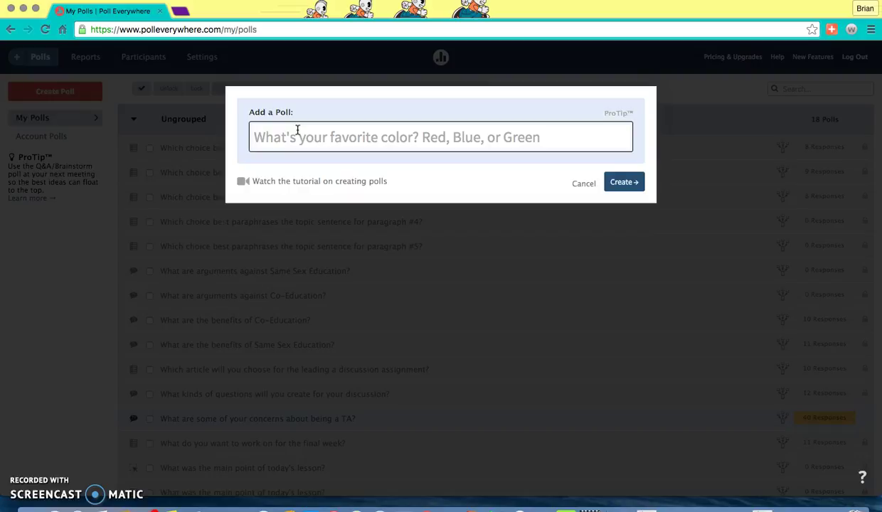
pyautogui.write('Wha')
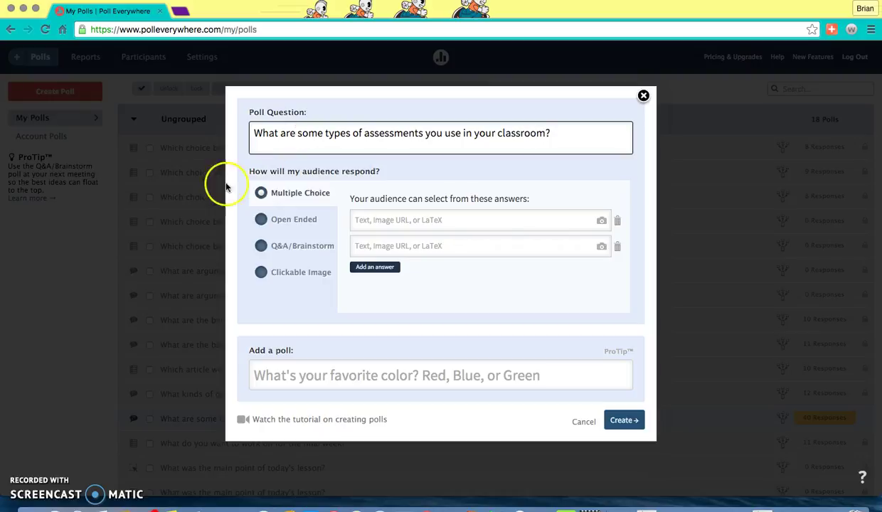
# Use Multiple Choice responses and enter "One minute paper" and "Muddiest point" as the first two answers
pyautogui.click(306, 194)
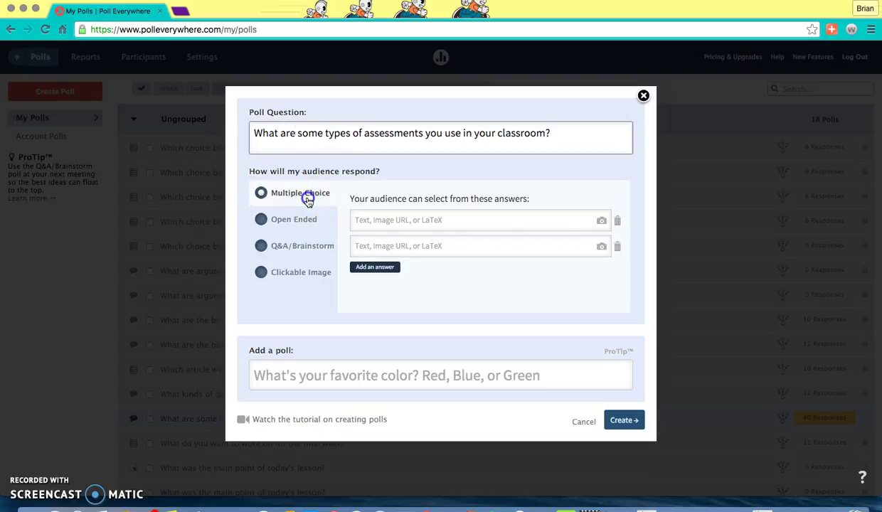
pyautogui.click(397, 222)
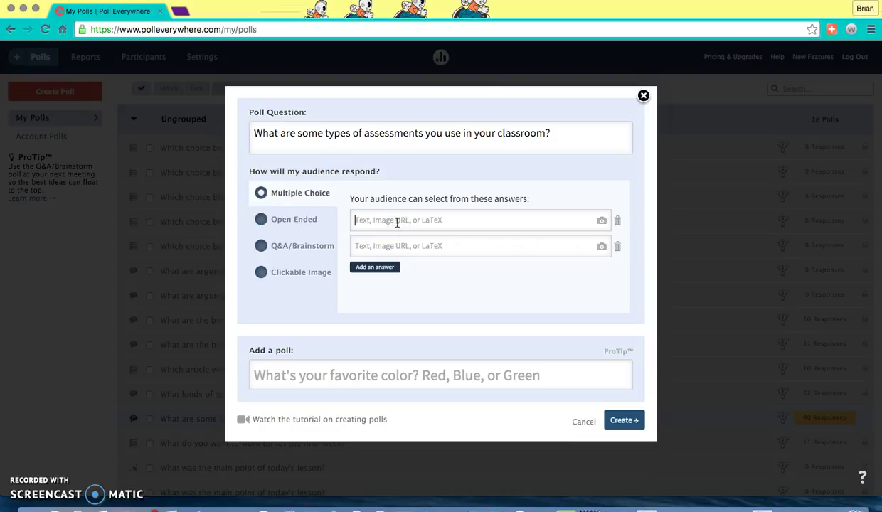
pyautogui.write('Q')
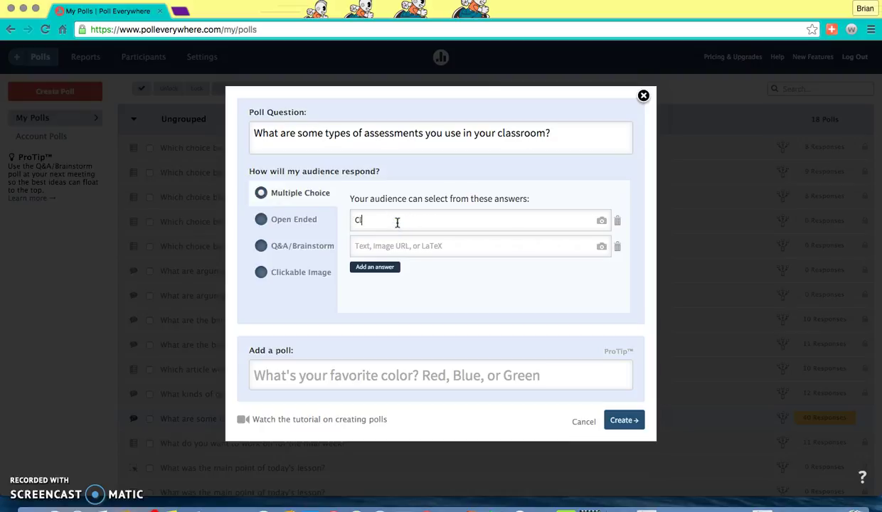
pyautogui.press('BackSpace')
pyautogui.write('One minute paper')
pyautogui.click(421, 245)
pyautogui.write('Muddiest point')
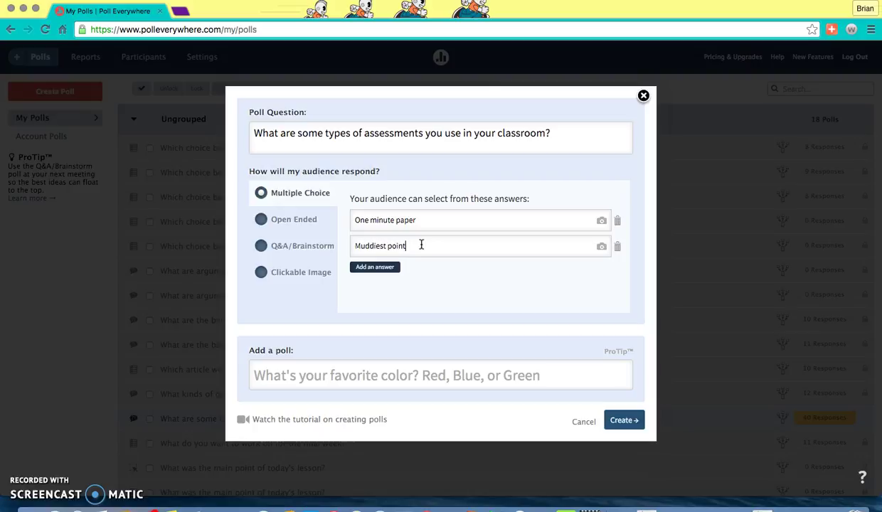
# Add two more answers to the multiple-choice poll, "Chain notes" and "Formal essay"
pyautogui.click(392, 268)
pyautogui.click(392, 272)
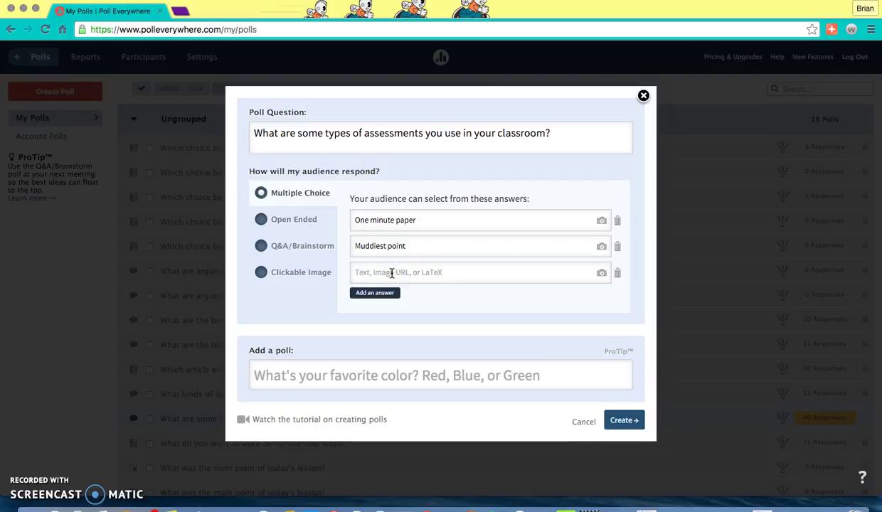
pyautogui.write('Chain notes')
pyautogui.click(384, 293)
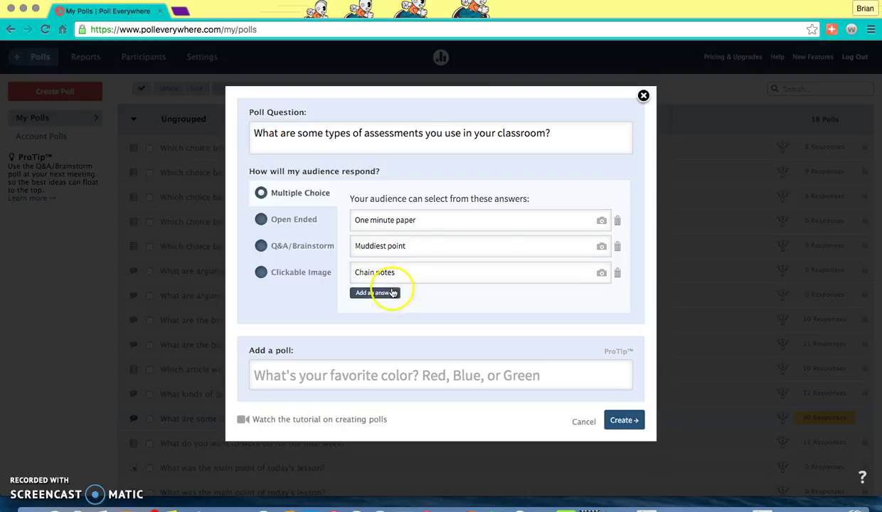
pyautogui.write('Formal essay')
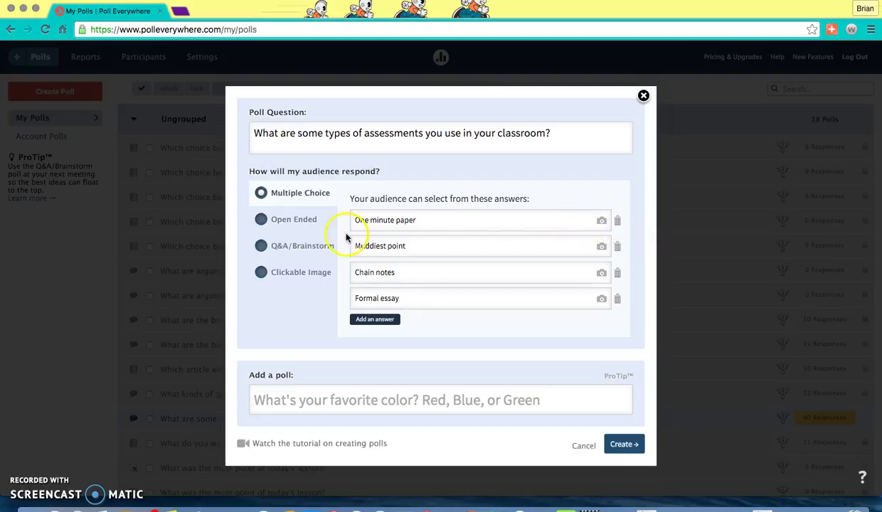
# Switch the poll to Open Ended responses, try the Word Cloud, Cluster and Ticker displays, and settle on Text Wall
pyautogui.click(263, 220)
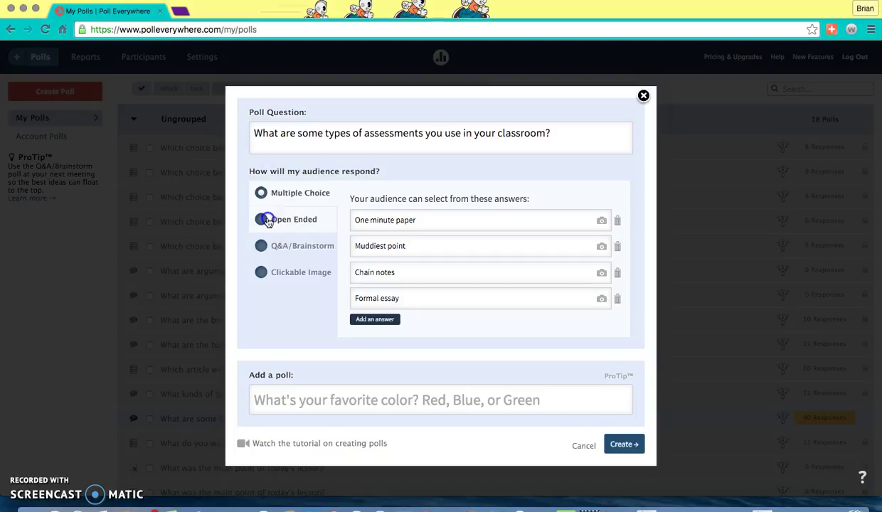
pyautogui.click(376, 276)
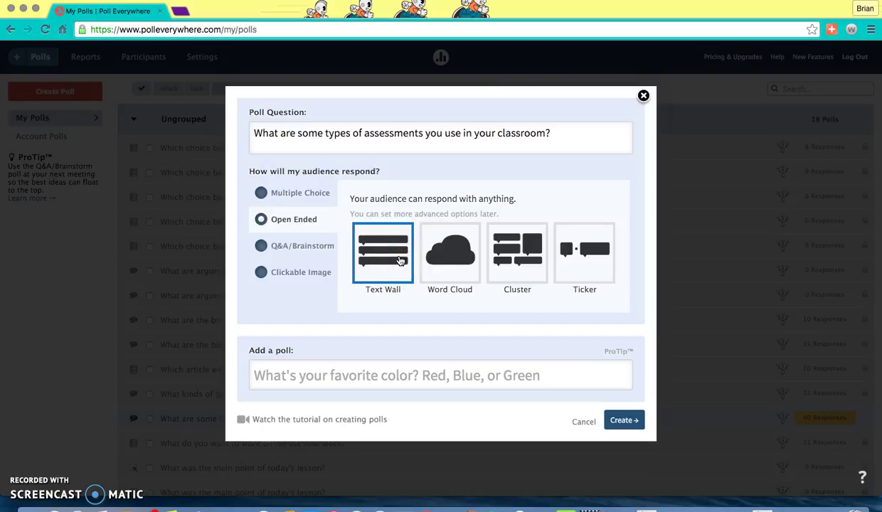
pyautogui.click(453, 259)
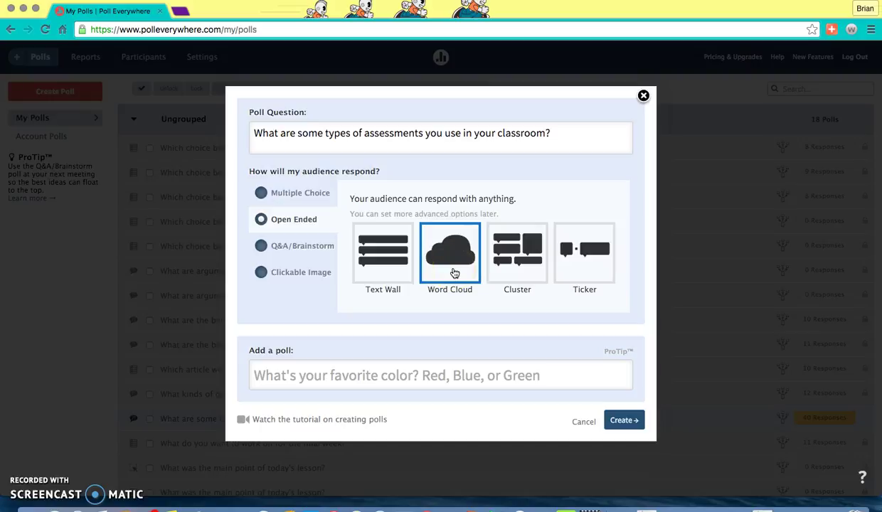
pyautogui.click(500, 244)
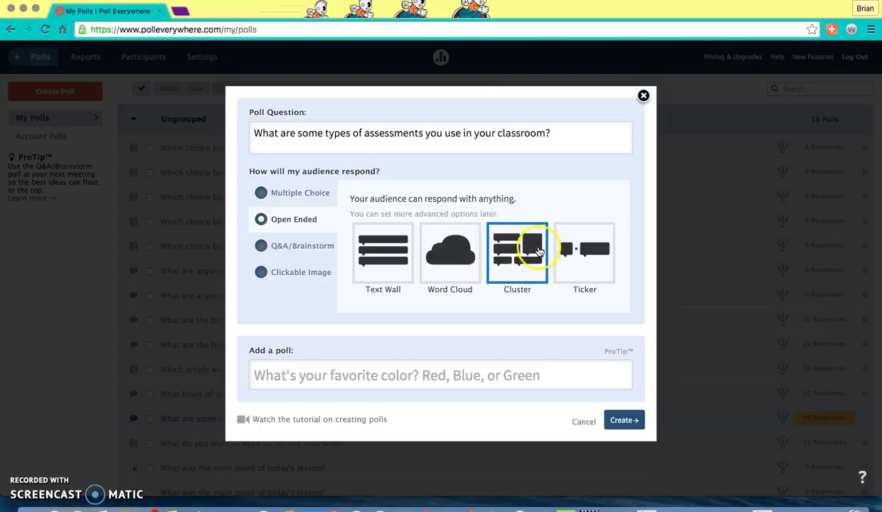
pyautogui.click(573, 258)
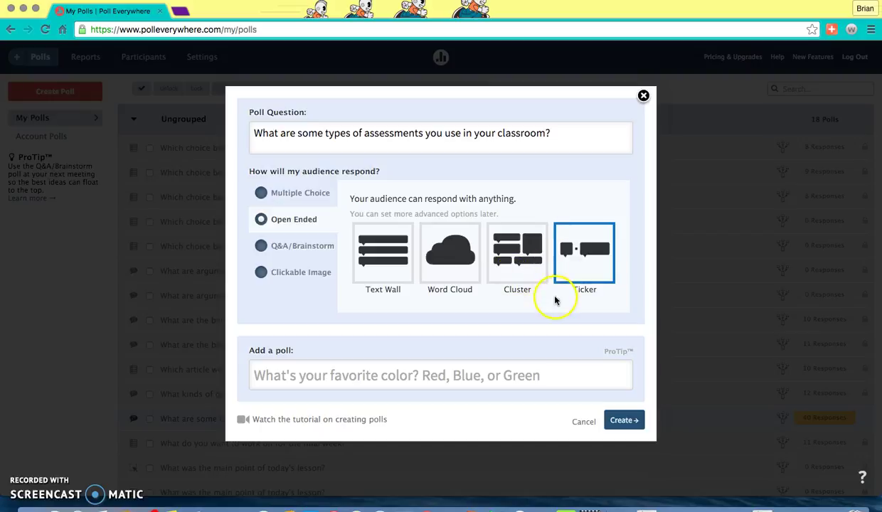
pyautogui.click(375, 262)
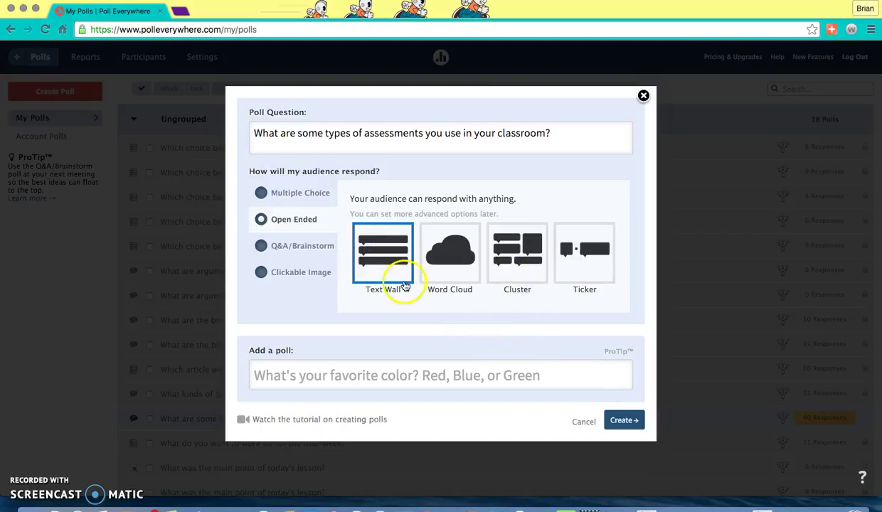
# Look at the Q&A/Brainstorm and Clickable Image response types, and create the poll as Open Ended with Text Wall
pyautogui.click(286, 247)
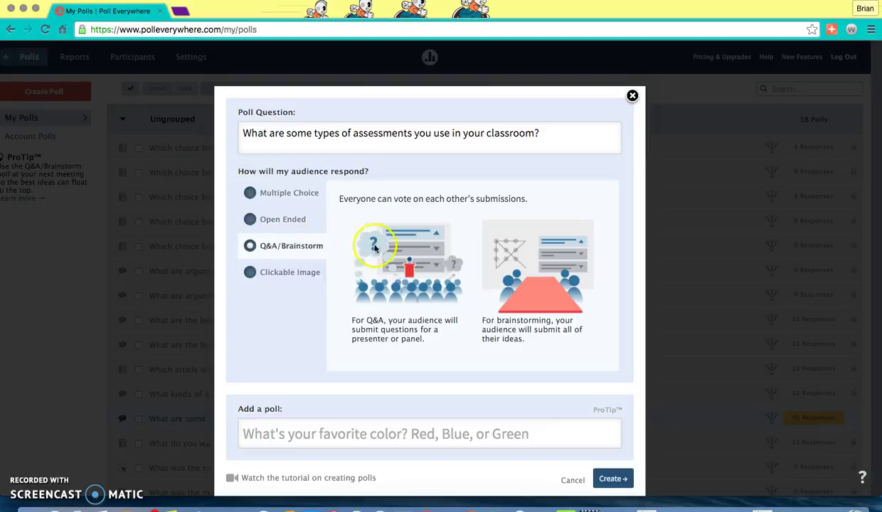
pyautogui.scroll(-2, 451, 286)
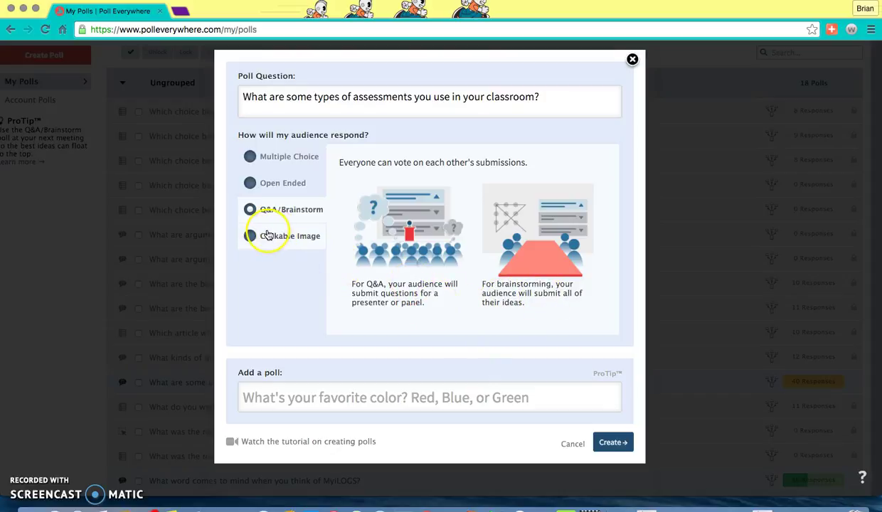
pyautogui.click(267, 235)
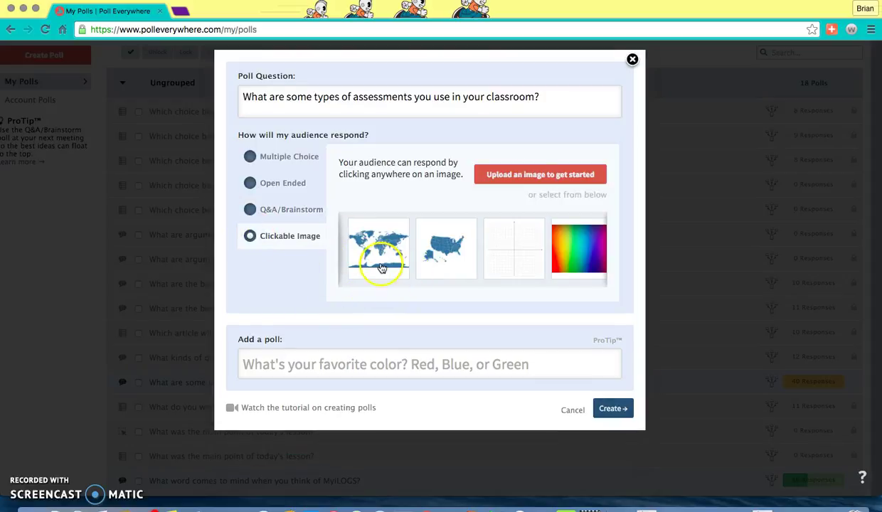
pyautogui.click(299, 186)
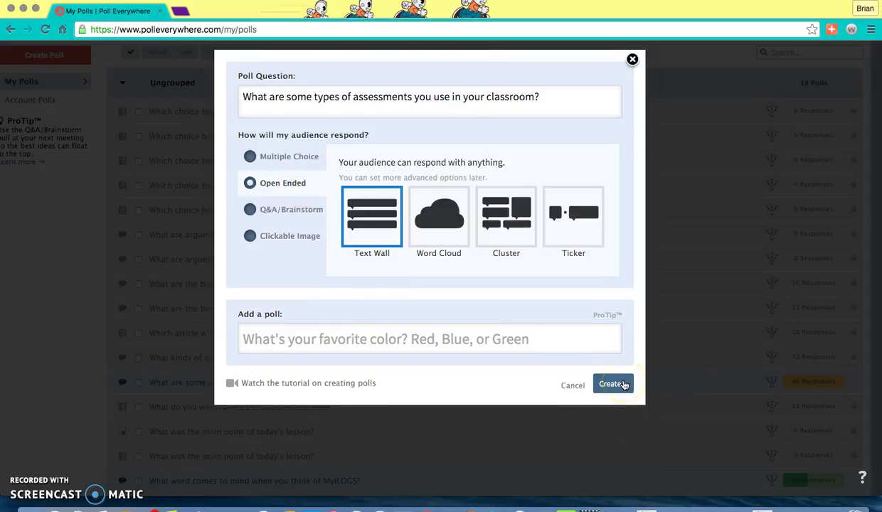
pyautogui.click(623, 385)
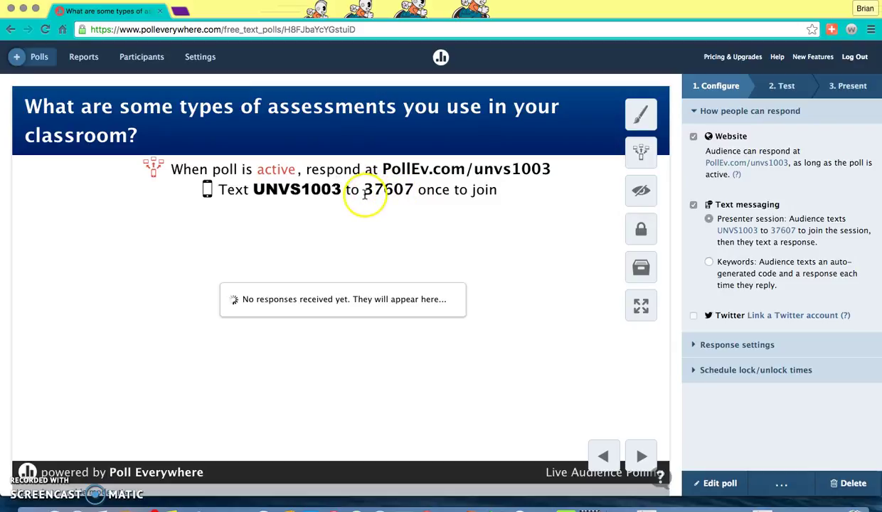
# Lock the poll against responses, and unlock it again with its visual settings open
pyautogui.click(641, 230)
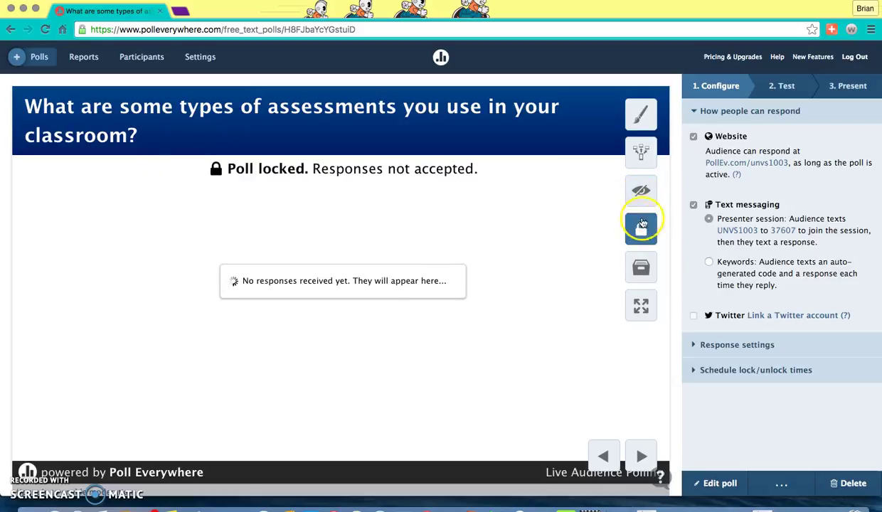
pyautogui.click(646, 115)
pyautogui.click(466, 215)
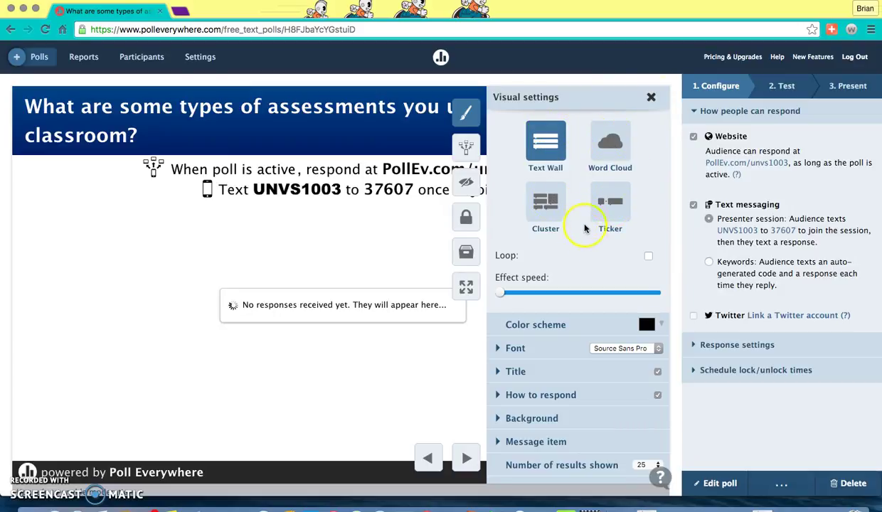
# Examine the font and title options in the poll's visual settings, and close the settings
pyautogui.click(517, 348)
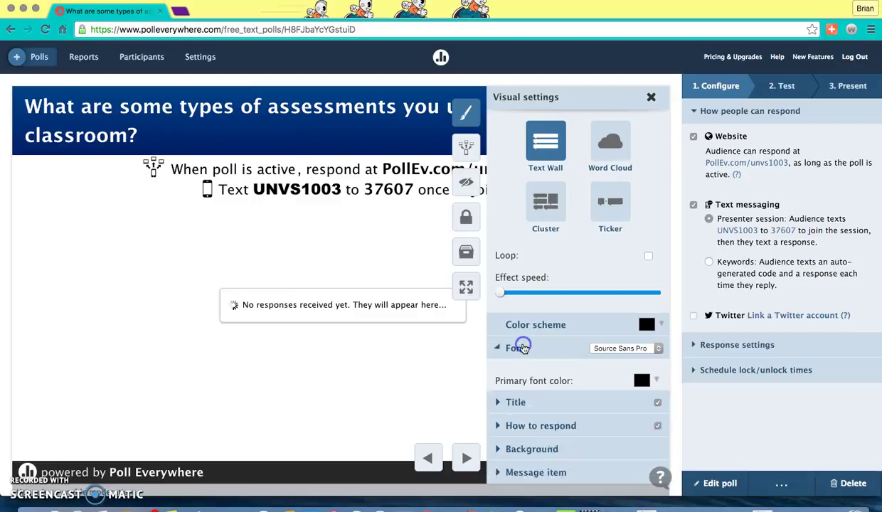
pyautogui.scroll(-3, 531, 433)
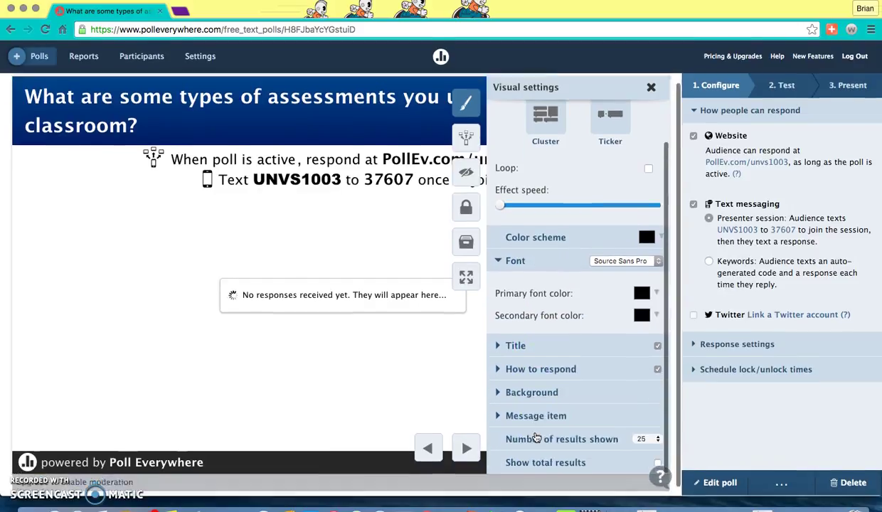
pyautogui.click(517, 341)
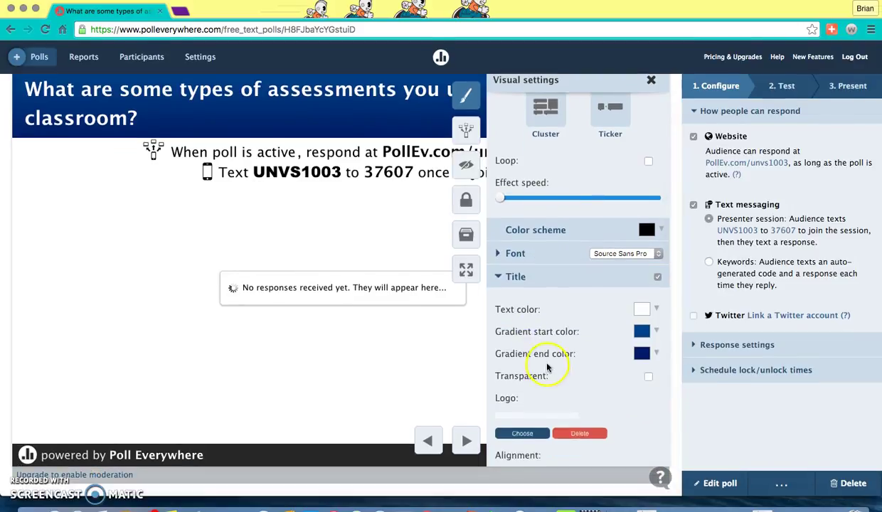
pyautogui.click(651, 81)
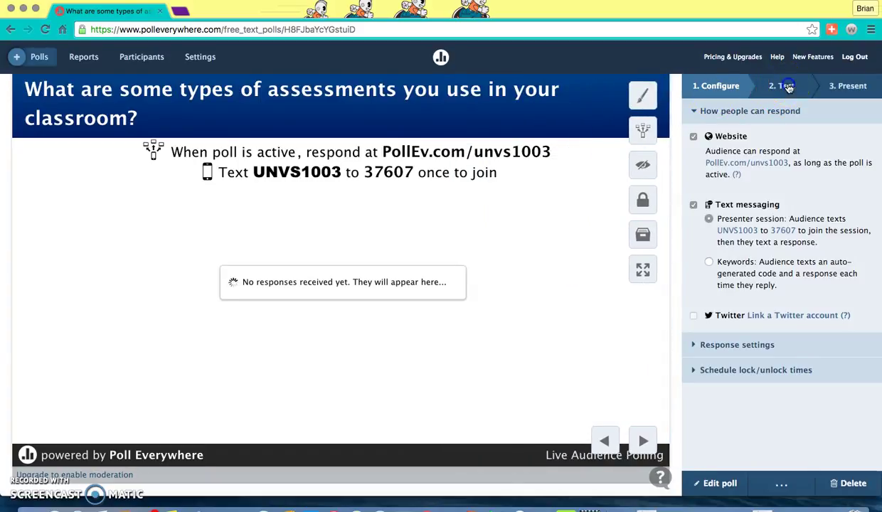
# Review the poll's web test preview and its configuration options for responses and scheduled lock/unlock times
pyautogui.click(788, 86)
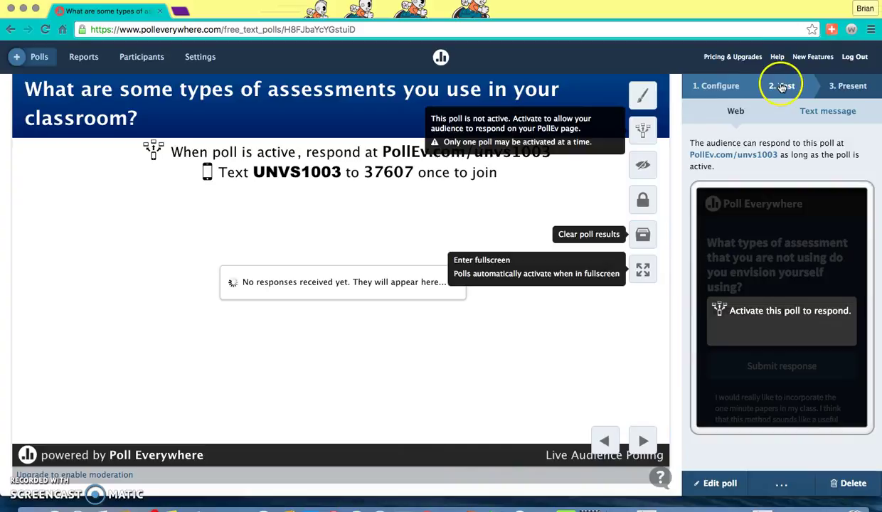
pyautogui.click(730, 88)
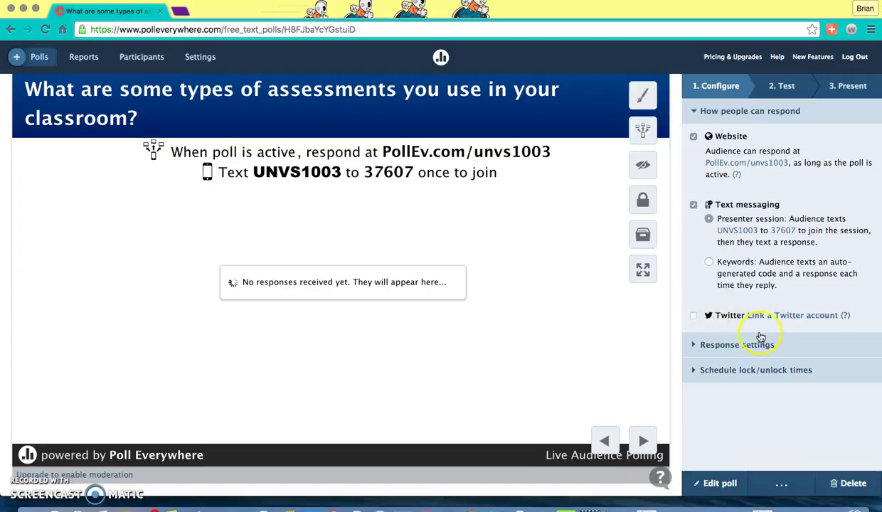
pyautogui.click(721, 347)
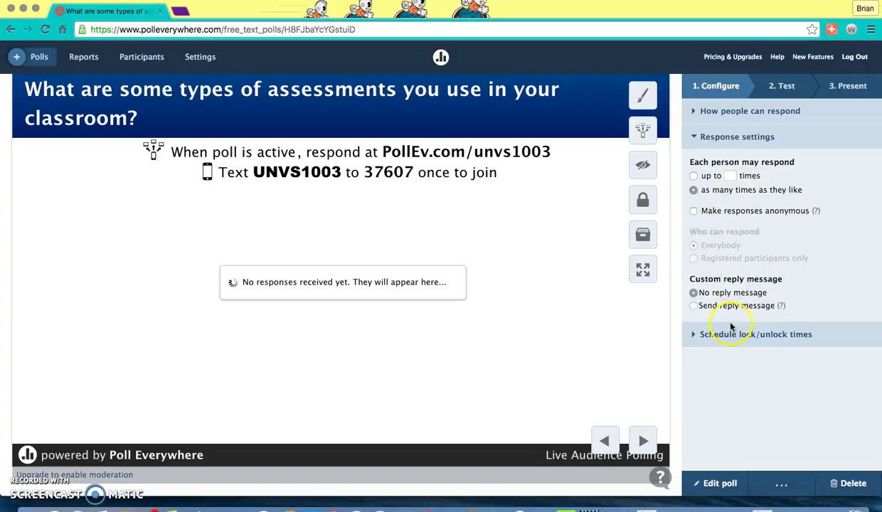
pyautogui.click(751, 336)
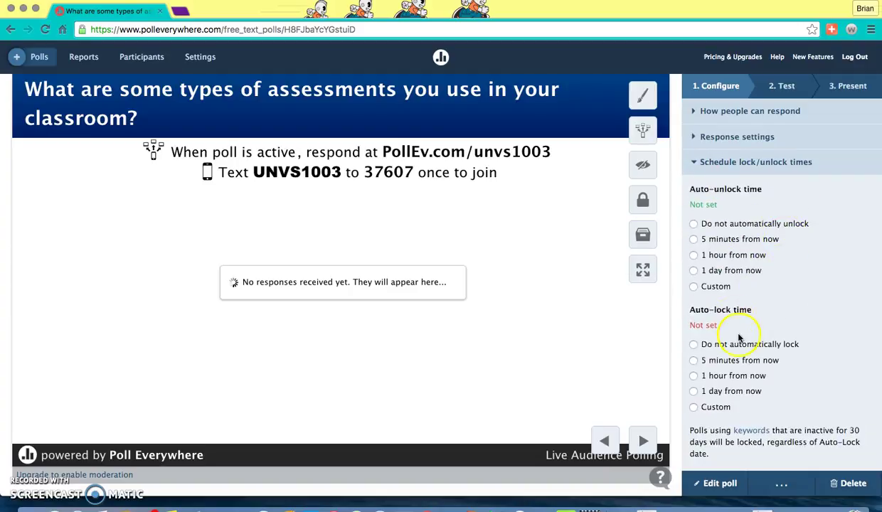
# Review the poll's presentation and sharing options, and open the page with its web embed code
pyautogui.click(853, 90)
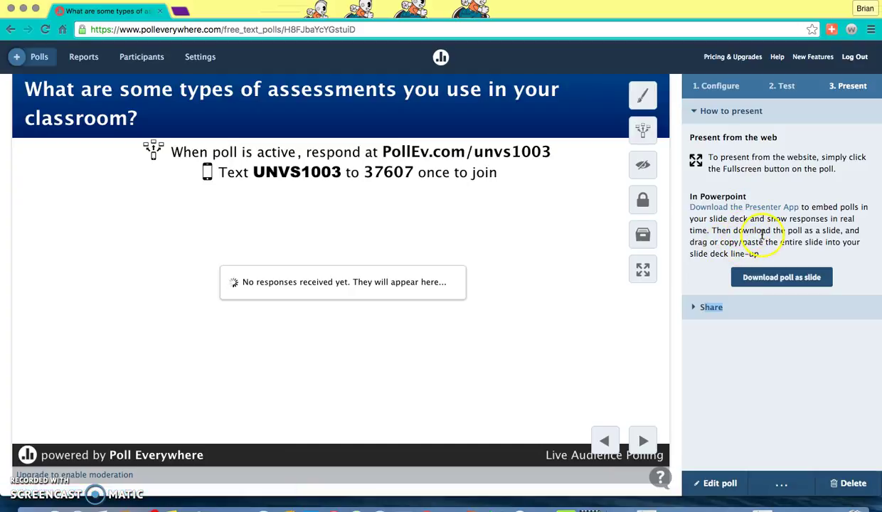
pyautogui.click(708, 311)
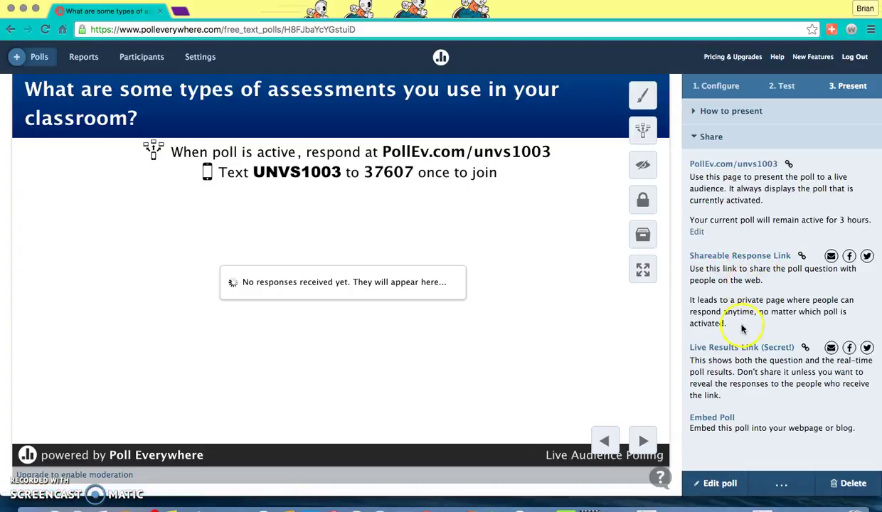
pyautogui.click(721, 423)
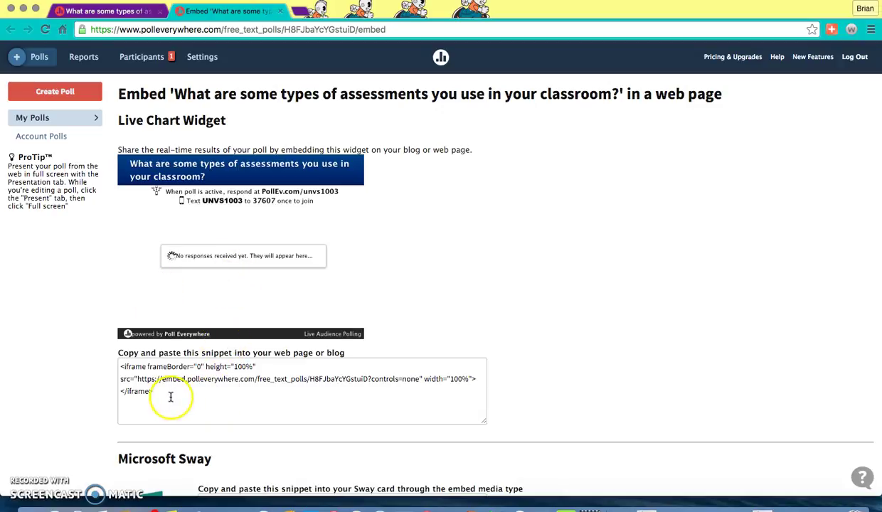
# Copy the poll's iframe embed snippet and switch to the FormativeAssessmentforLearning wiki on Wikispaces
pyautogui.moveTo(171, 398); pyautogui.dragTo(110, 360)
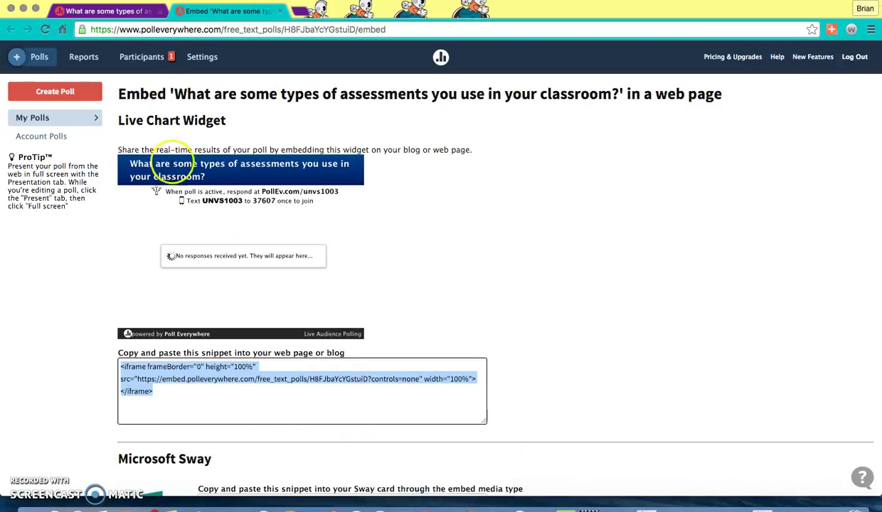
pyautogui.click(23, 10)
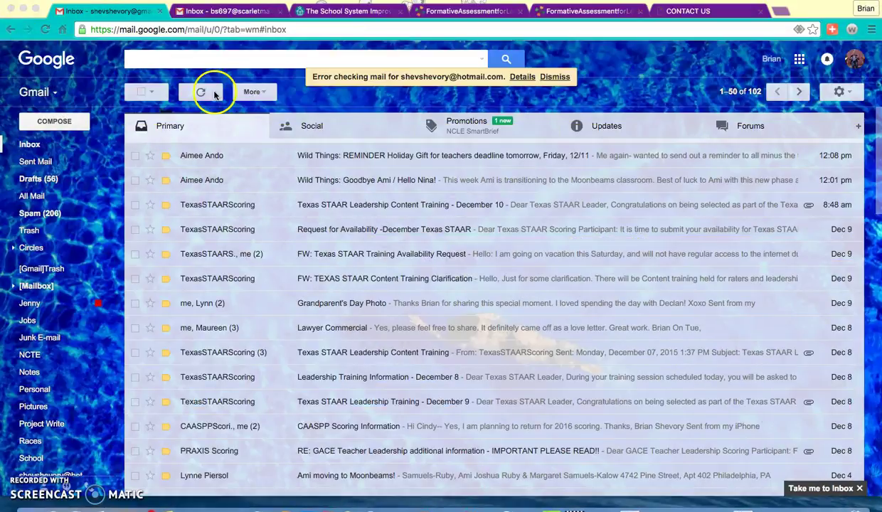
pyautogui.click(605, 13)
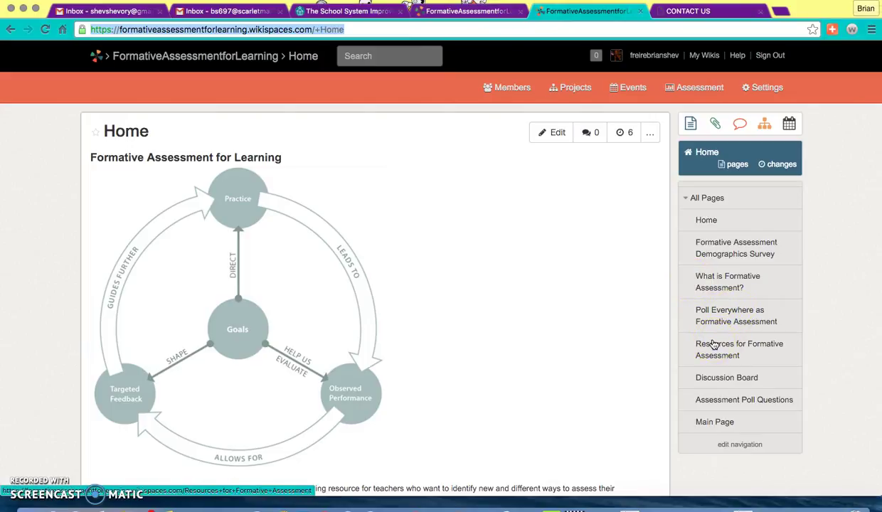
# Open the wiki's Assessment Poll Questions page for editing
pyautogui.click(726, 317)
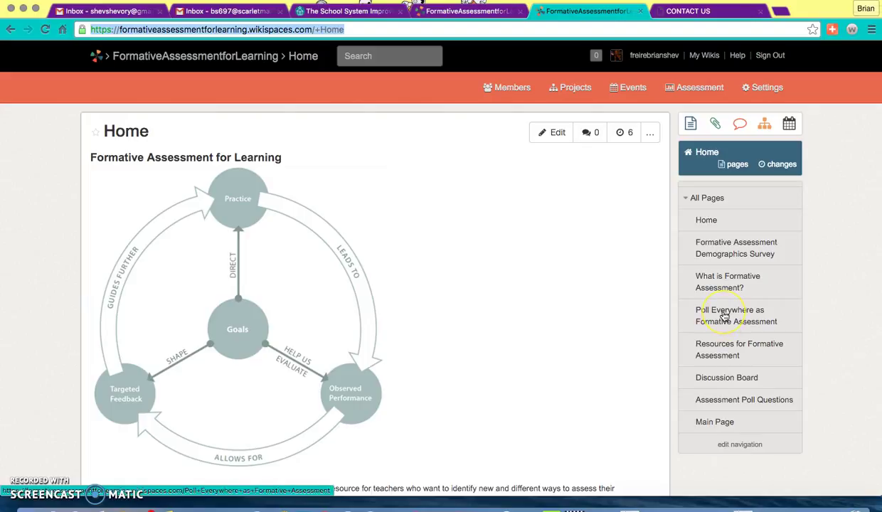
pyautogui.click(727, 320)
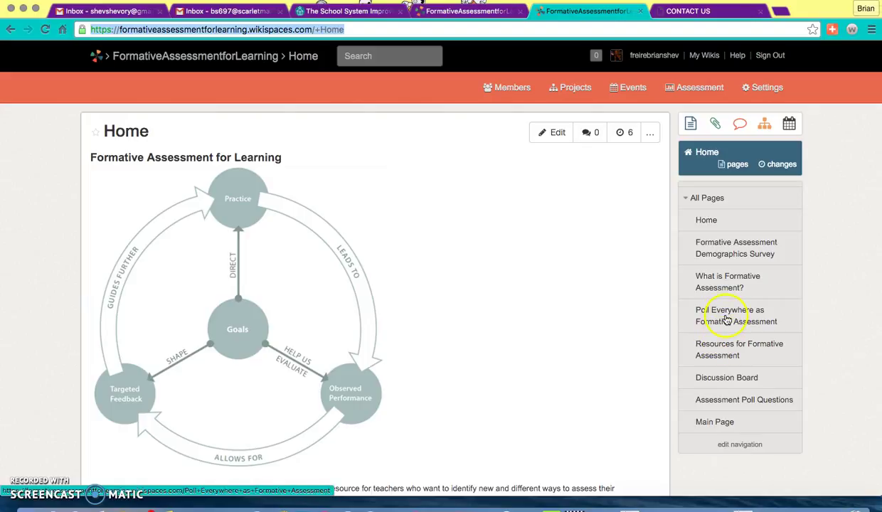
pyautogui.click(724, 400)
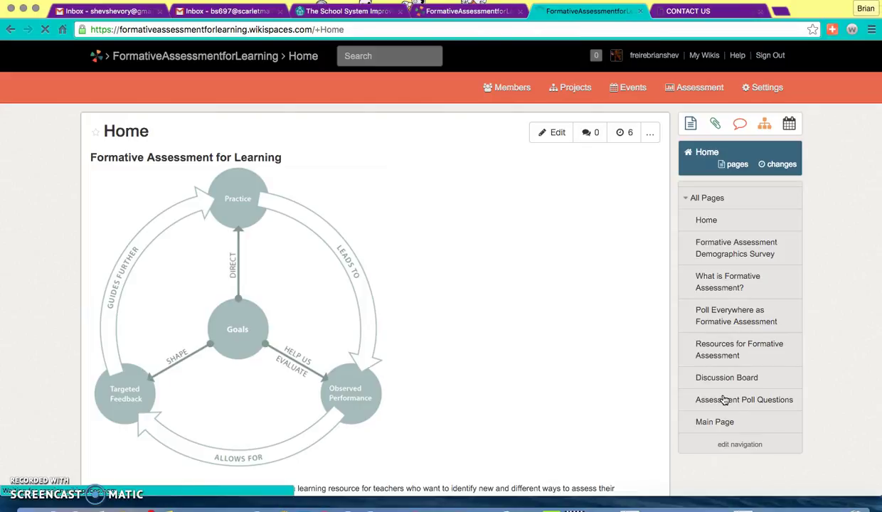
pyautogui.click(551, 134)
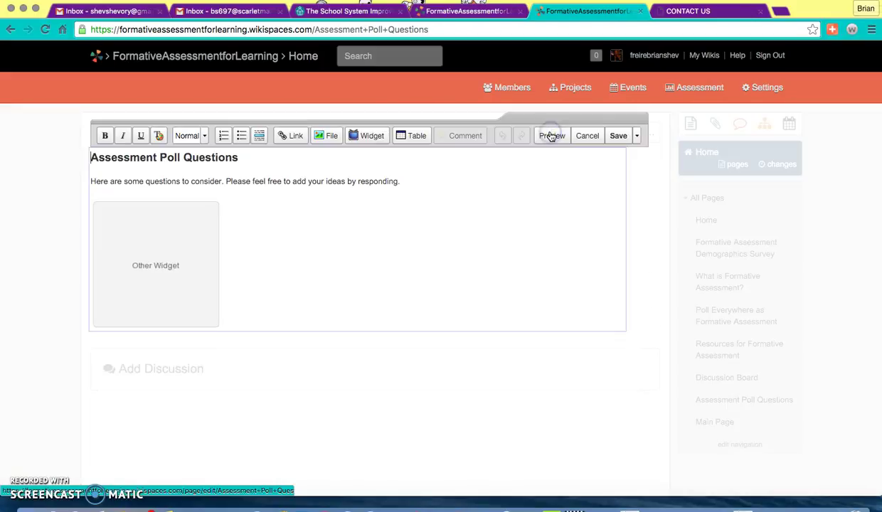
# Insert a Polls widget into the wiki page using the poll's copied iframe embed code
pyautogui.click(367, 136)
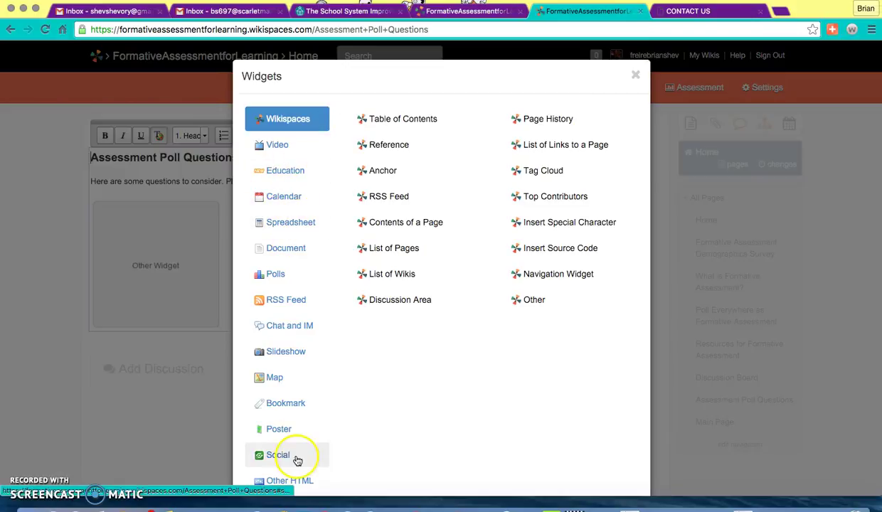
pyautogui.scroll(-2, 285, 474)
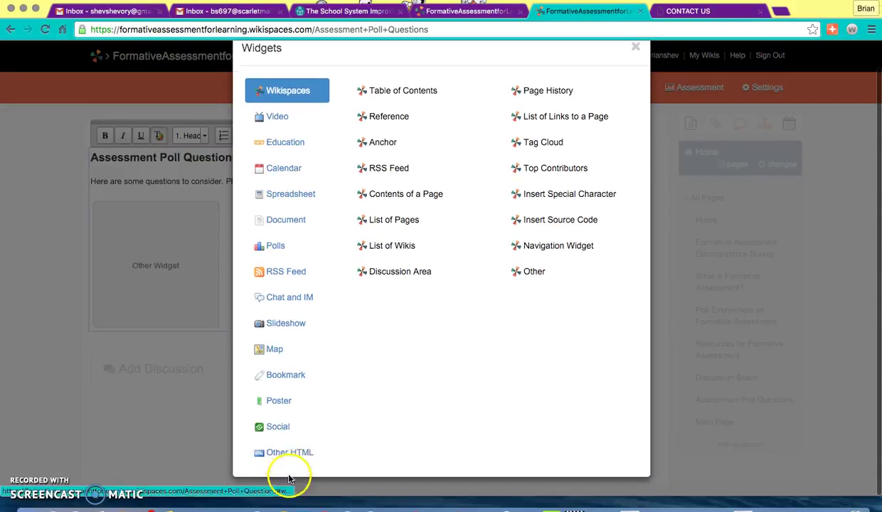
pyautogui.click(274, 246)
pyautogui.click(377, 116)
pyautogui.click(418, 230)
pyautogui.write('<iframe frameBorder="0" height="100%" src="https://embed.polleverywhere.com/free_text_polls/H8FJbaYcYGstuiD?controls=none" width="100%"></iframe>')
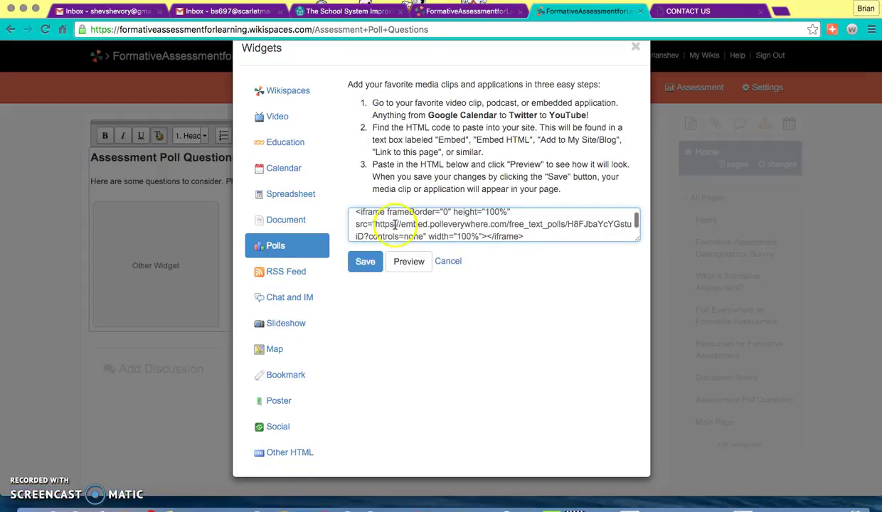
pyautogui.click(365, 263)
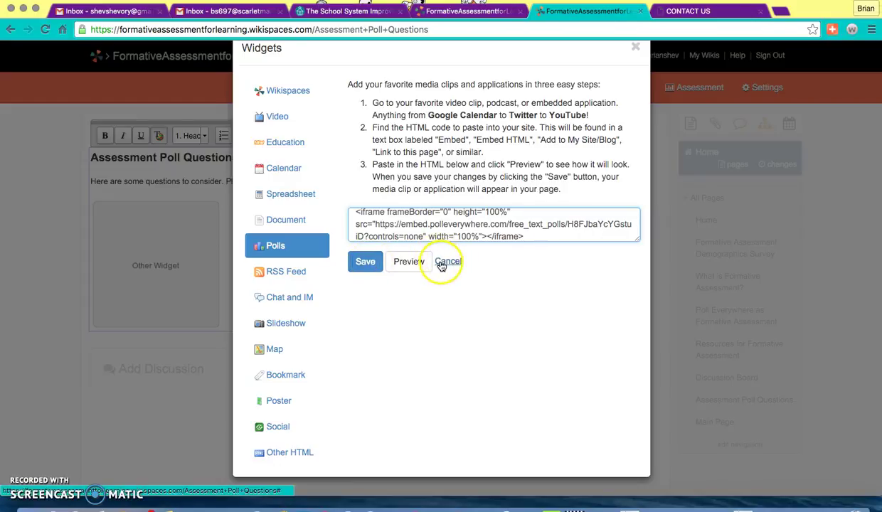
pyautogui.click(374, 264)
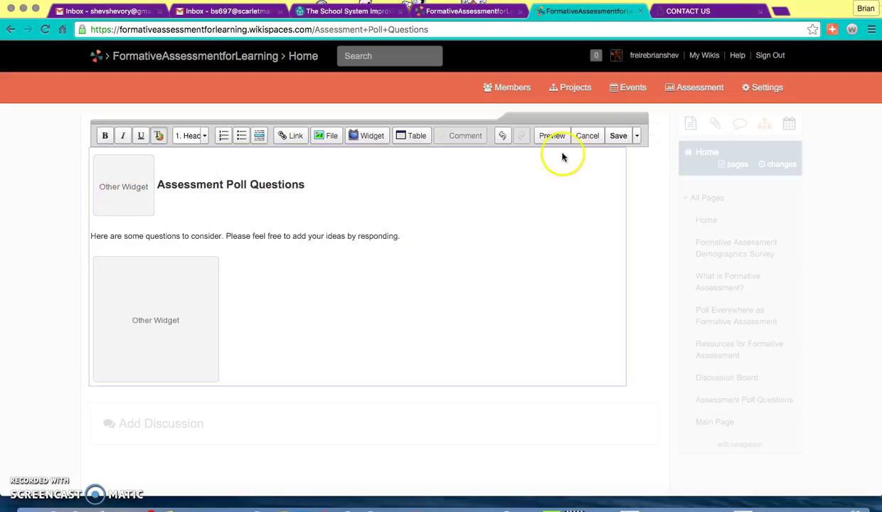
# Move the new poll widget from beside the heading to just after the existing widget, and save the page
pyautogui.moveTo(119, 183); pyautogui.dragTo(280, 376)
pyautogui.moveTo(254, 264); pyautogui.dragTo(261, 370)
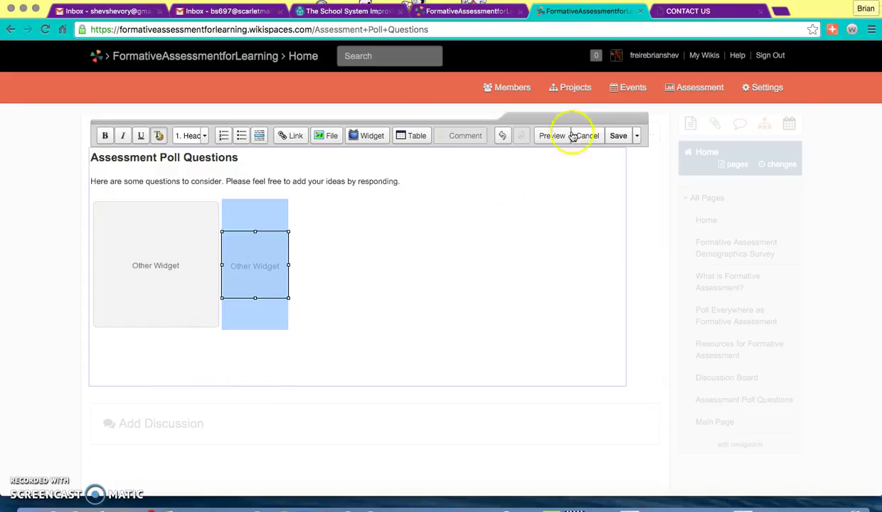
pyautogui.click(619, 137)
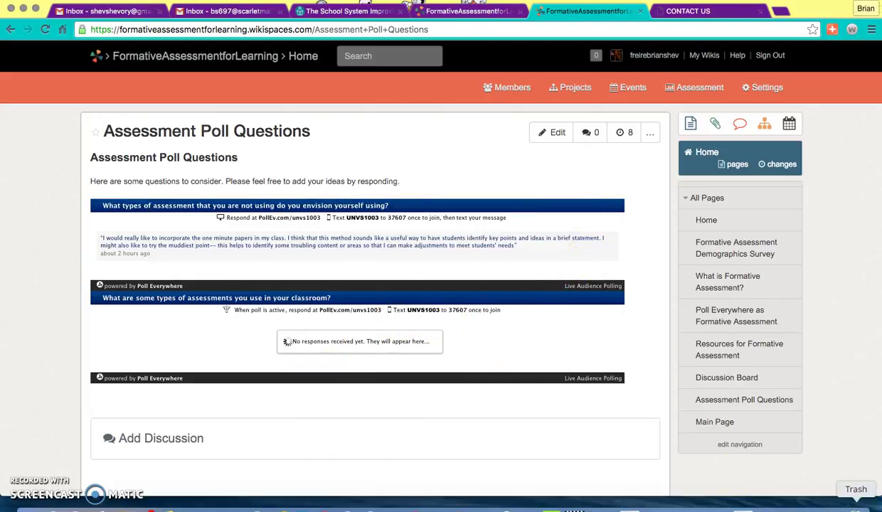
# Switch back to the classroom assessments poll in Poll Everywhere and lock it against responses
pyautogui.click(809, 508)
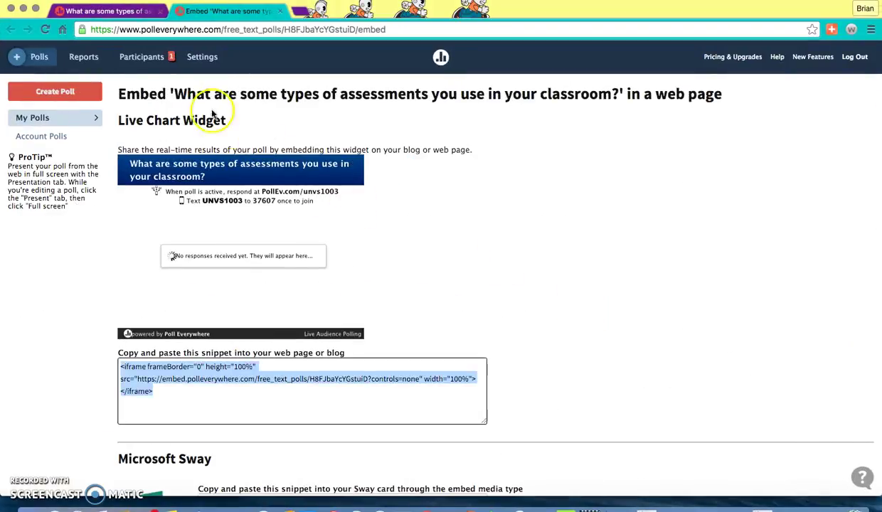
pyautogui.click(114, 10)
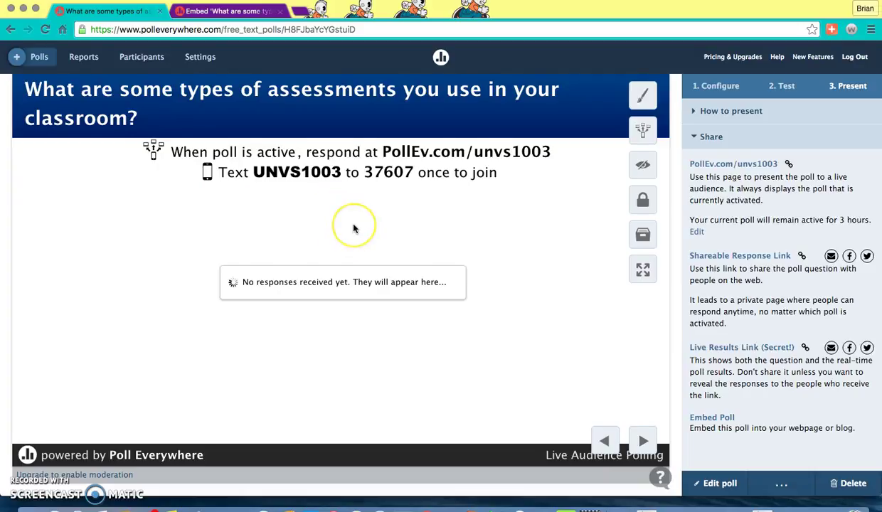
pyautogui.scroll(1, 353, 228)
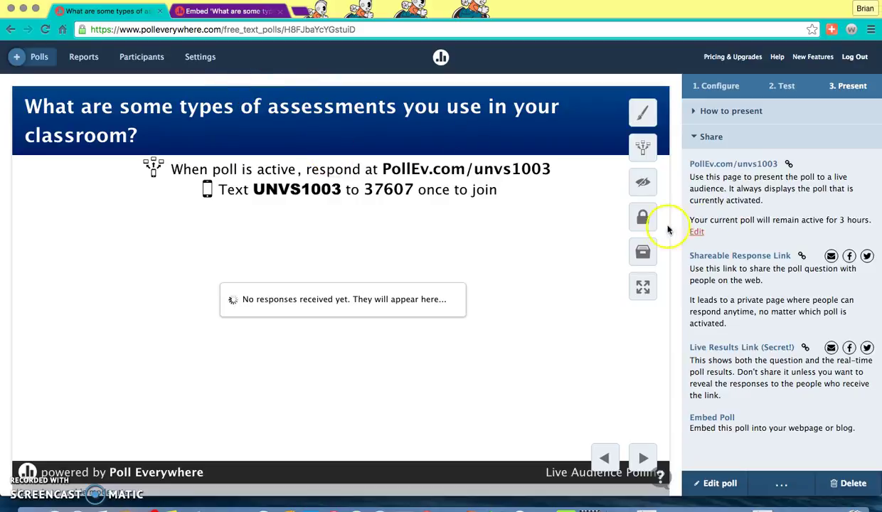
pyautogui.click(644, 220)
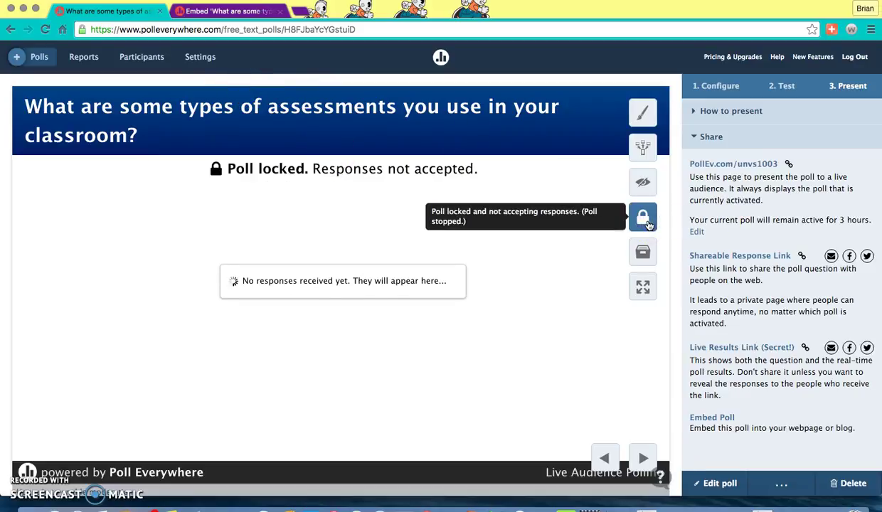
# Activate the locked poll and log out of the Poll Everywhere account
pyautogui.click(648, 146)
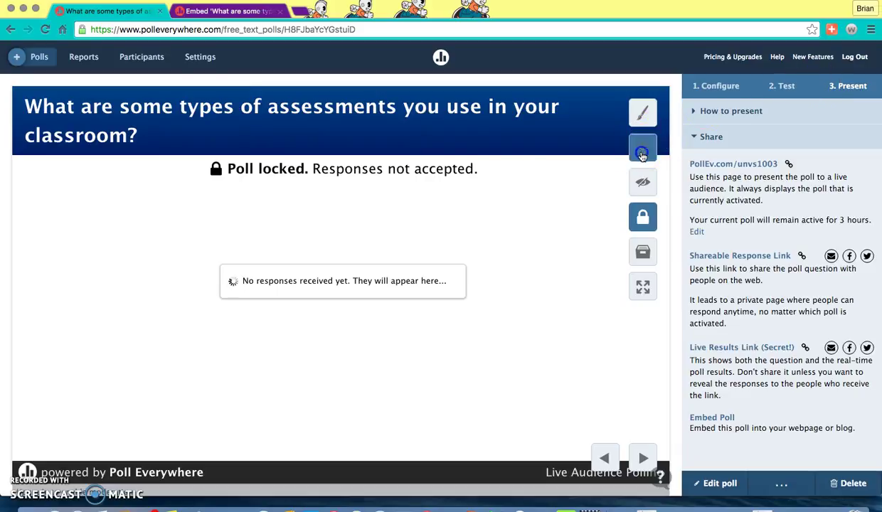
pyautogui.click(858, 61)
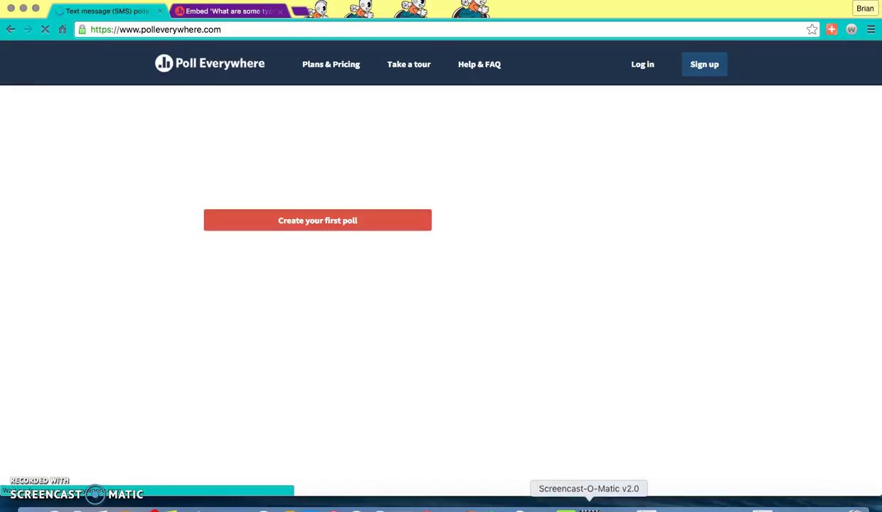